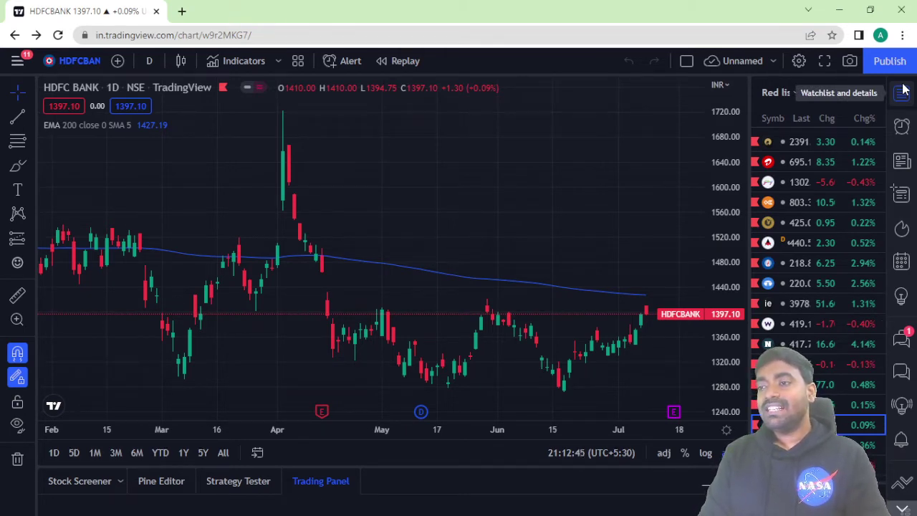
Step: Toggle the watchlist display and examine the list-management and column options of the Red list
click(903, 99)
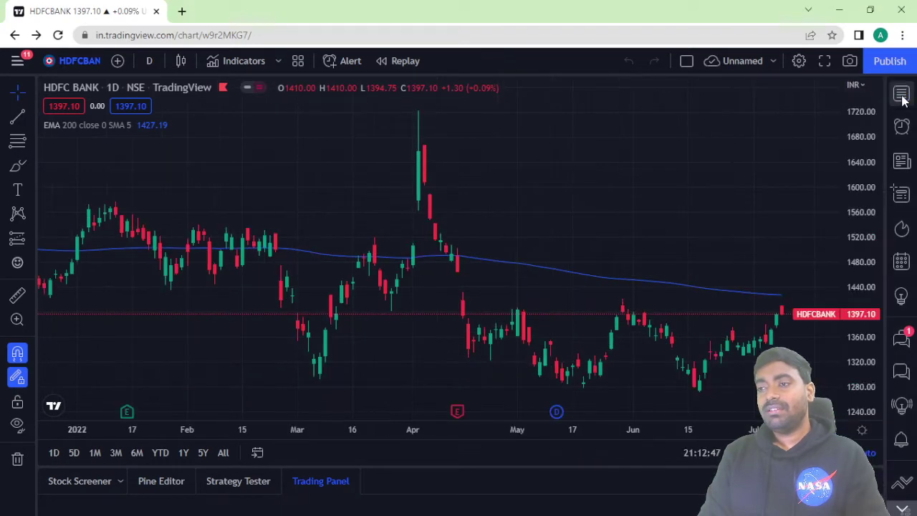
click(902, 96)
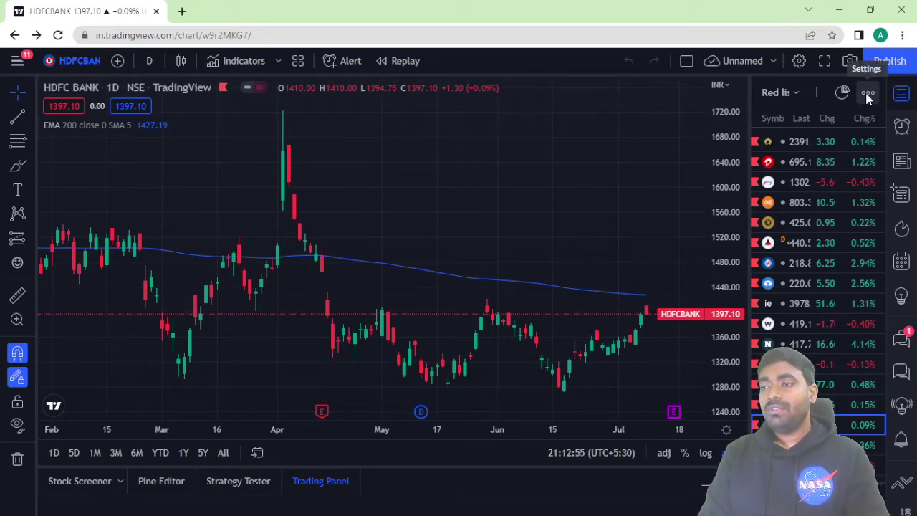
click(867, 94)
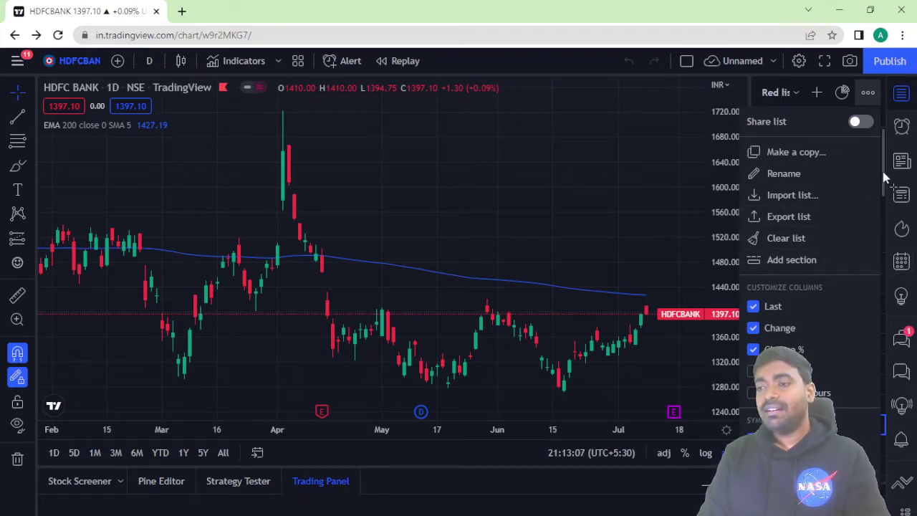
drag(882, 172, 878, 144)
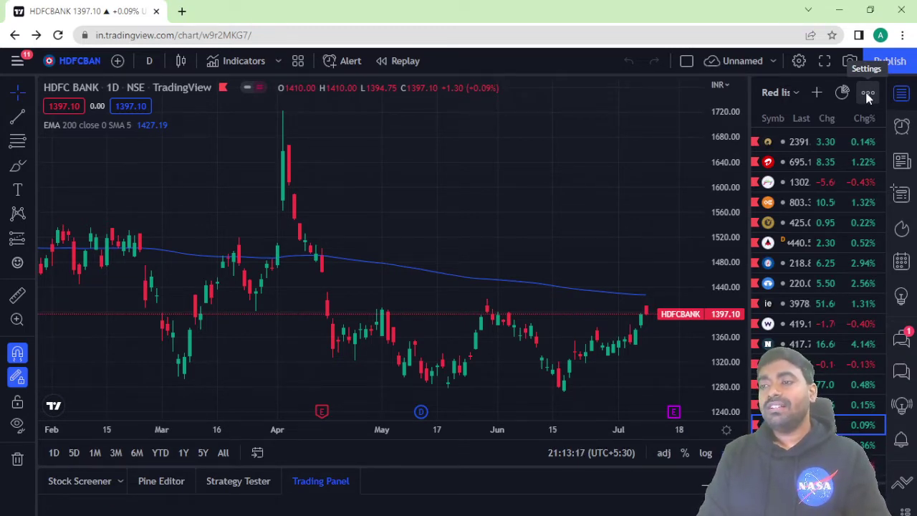
Step: Switch from the Red list to the list named Watchlist and open its symbol search for adding
click(783, 93)
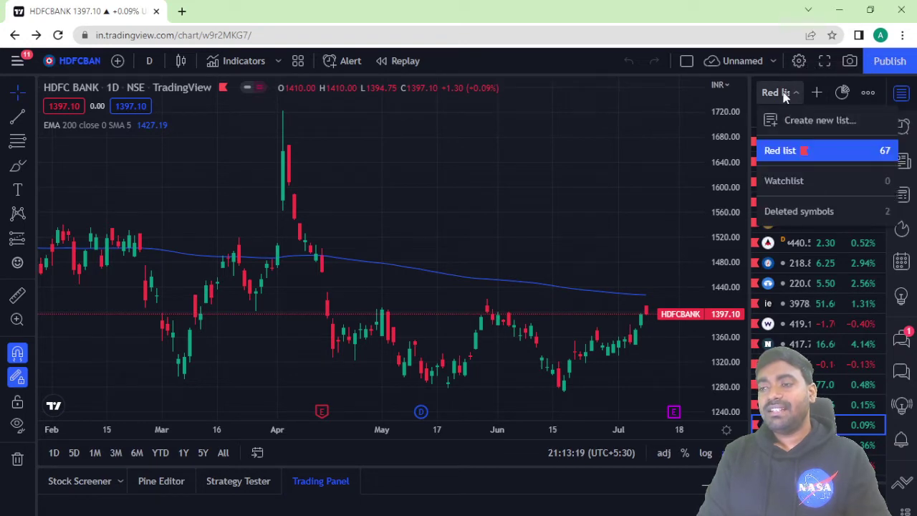
click(789, 181)
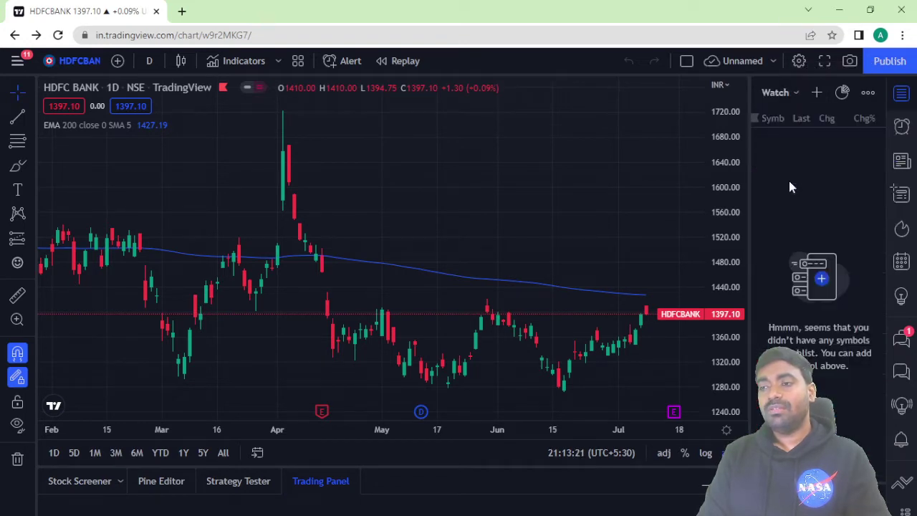
click(789, 91)
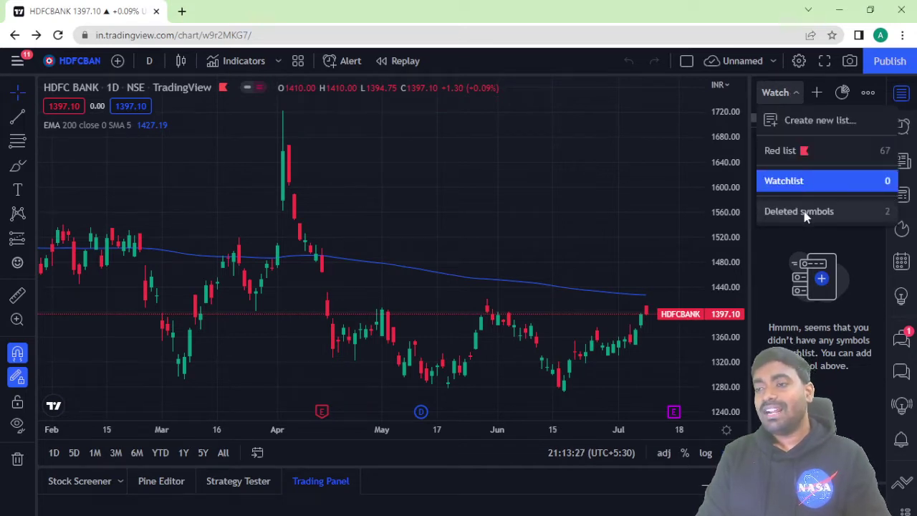
click(818, 92)
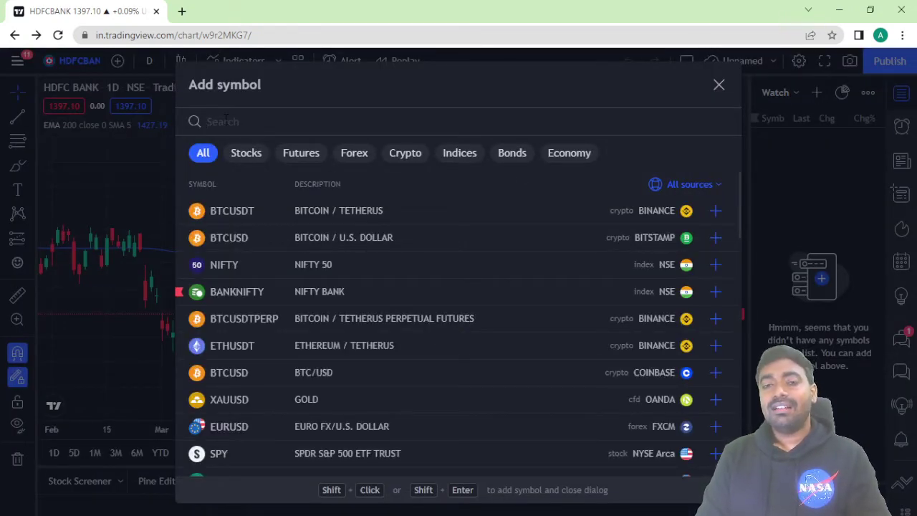
text(DE)
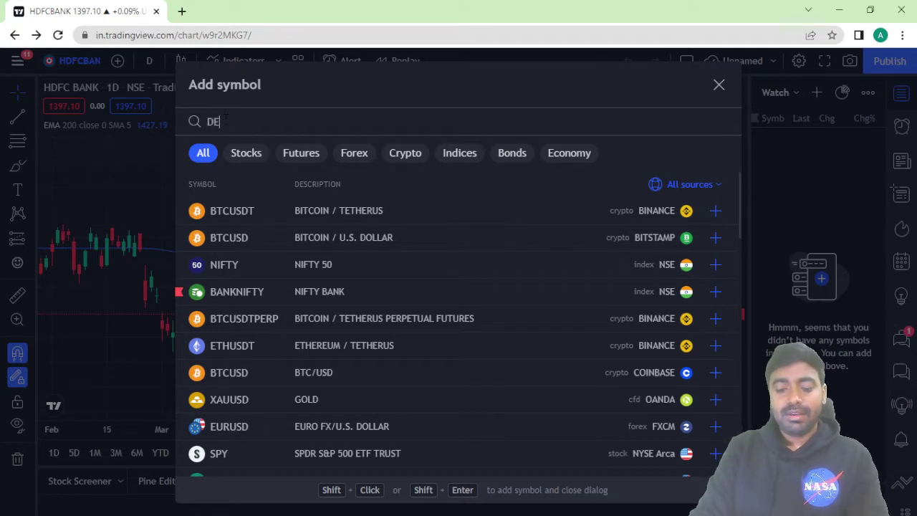
text(MA)
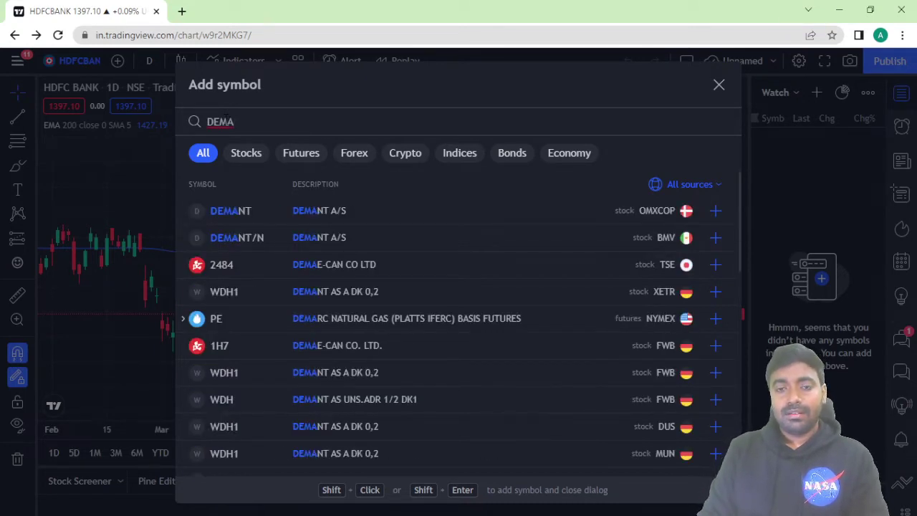
key(BackSpace)
key(BackSpace)
key(BackSpace)
key(BackSpace)
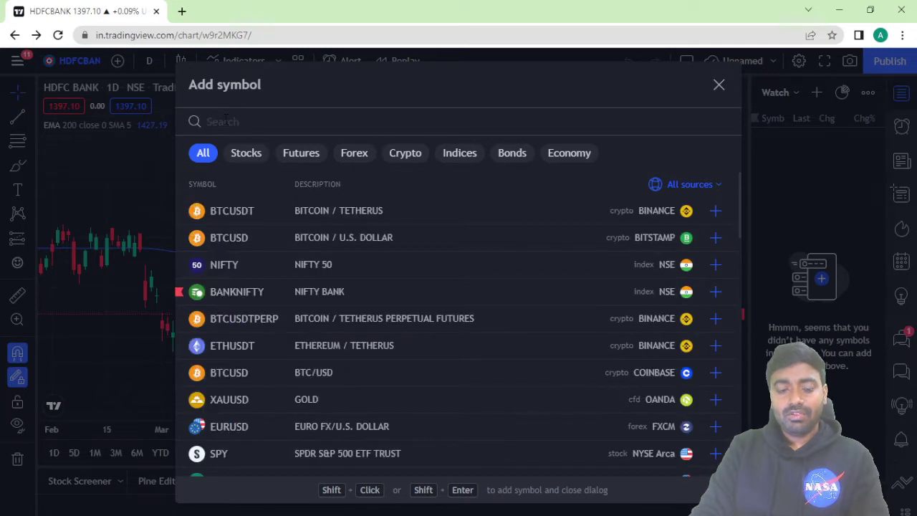
Step: Search for AVENUE, add the NSE stock DMART (Avenue Supermarts) to the Watchlist, and display its chart
text(AVE)
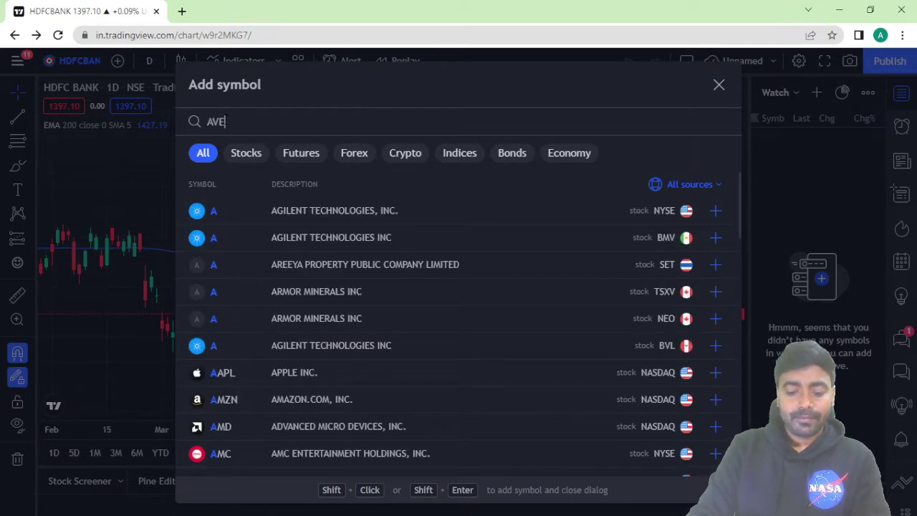
text(NUE)
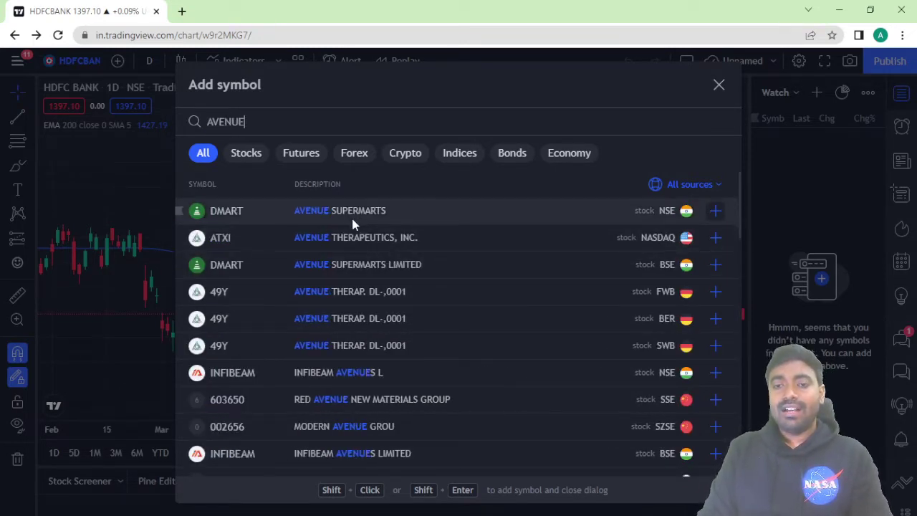
click(349, 212)
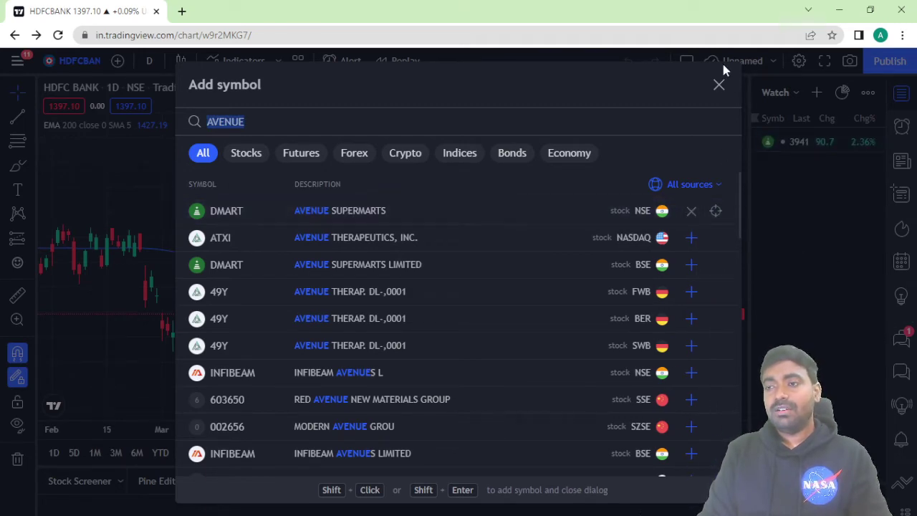
click(719, 83)
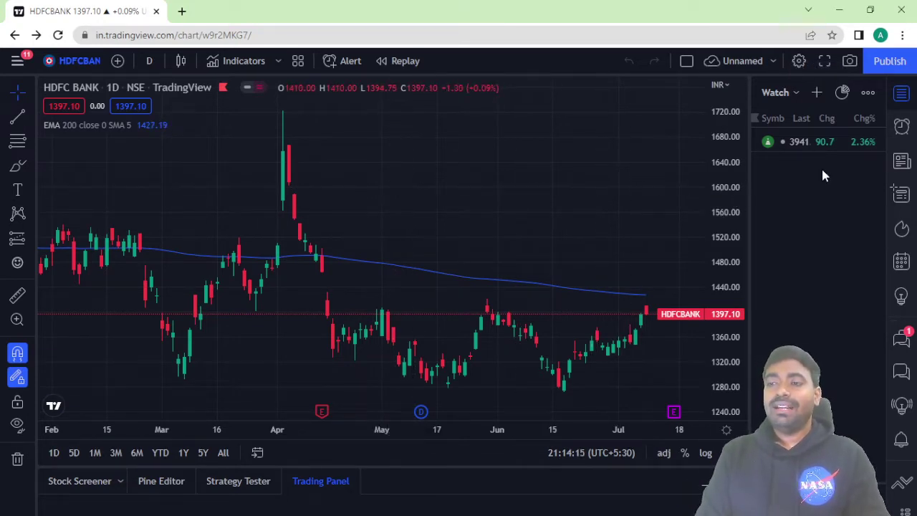
click(815, 145)
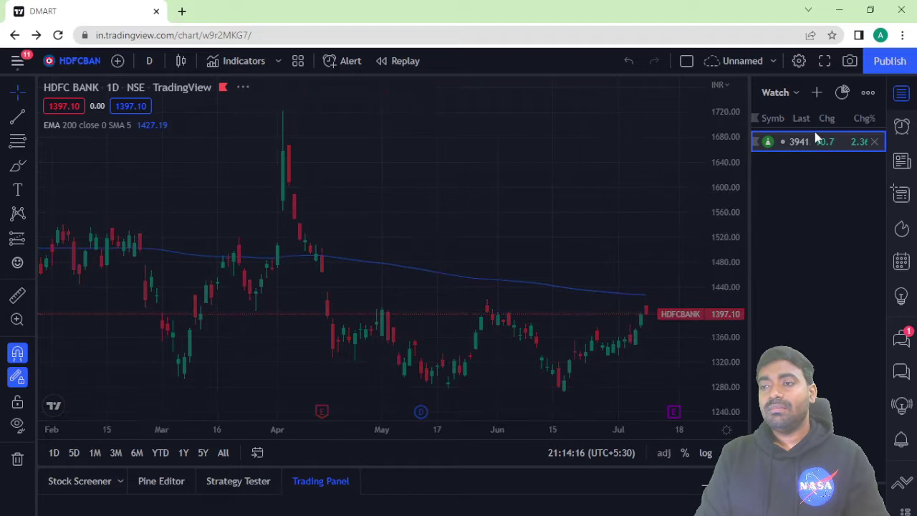
Step: Add the NSE stock RELIANCE INDS to the Watchlist and view its chart before returning to DMART's
click(814, 94)
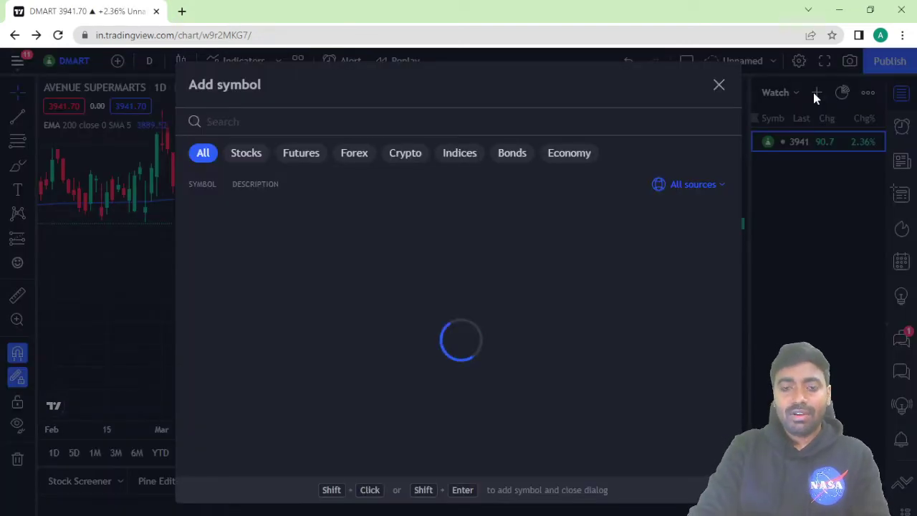
text(RELIANCE)
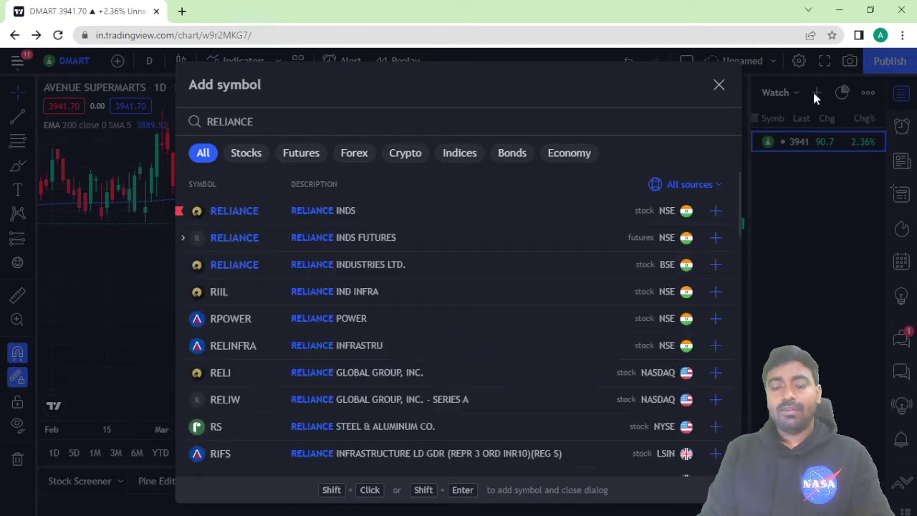
click(330, 208)
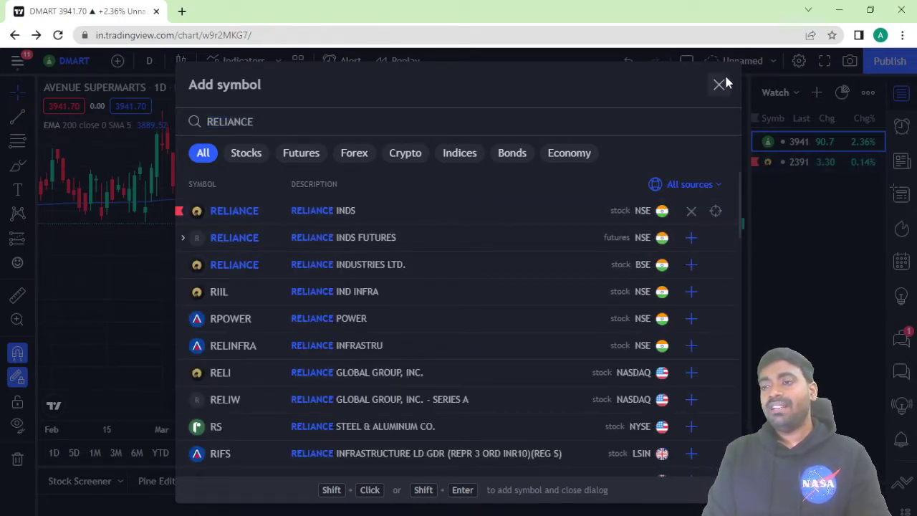
click(719, 85)
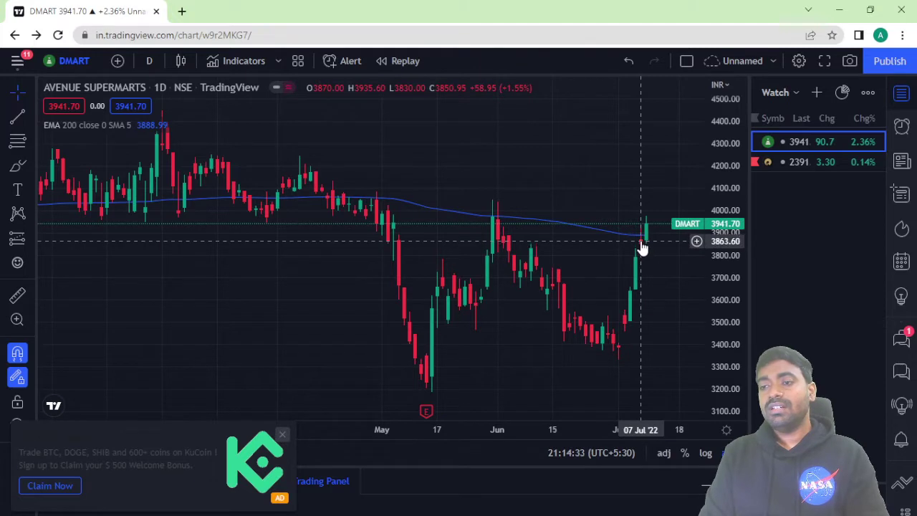
click(830, 163)
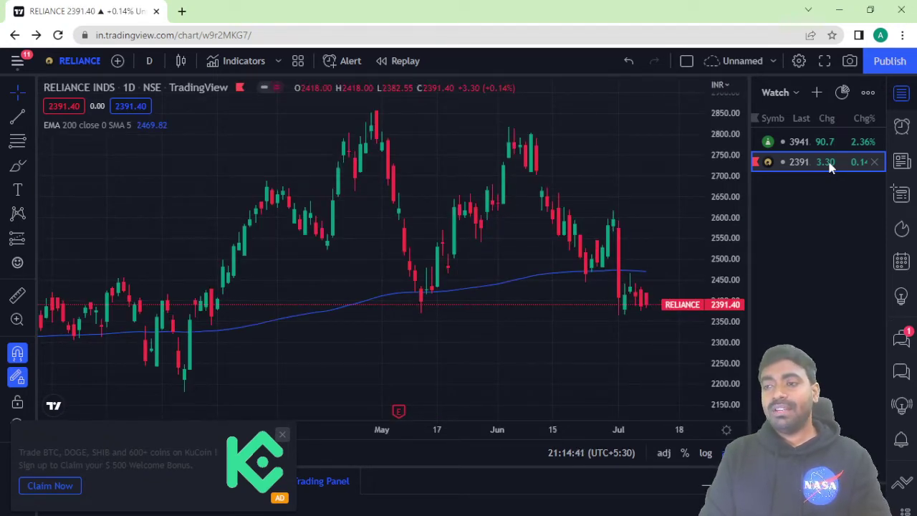
click(788, 144)
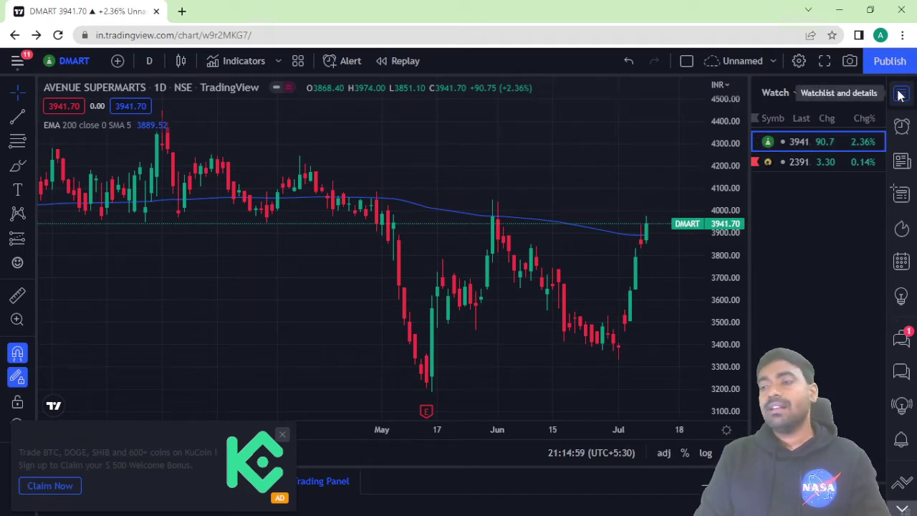
Step: Show the alerts list, create a DMART price alert at 4002.65 from the chart, and delete it
click(901, 127)
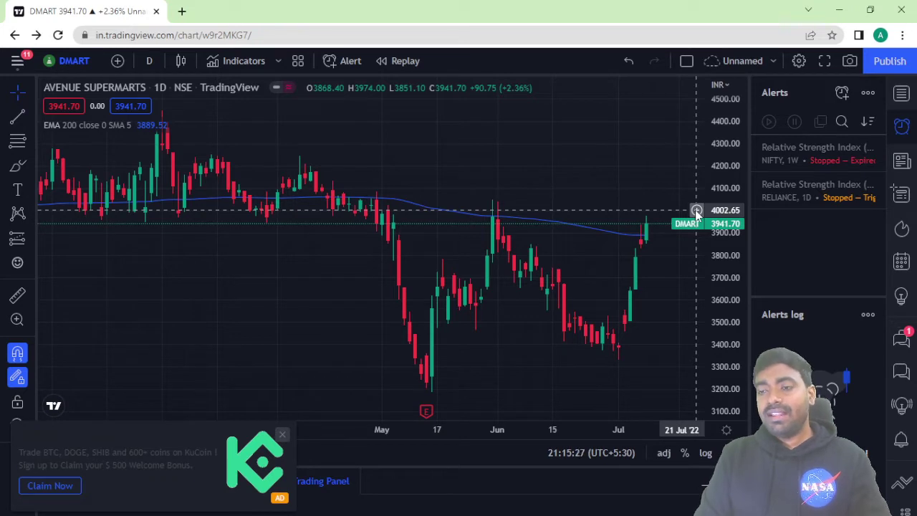
click(697, 210)
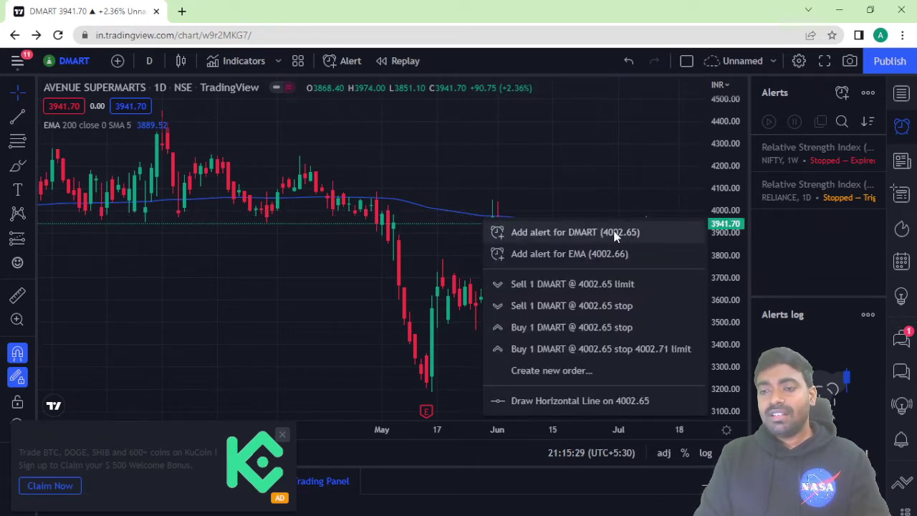
click(577, 239)
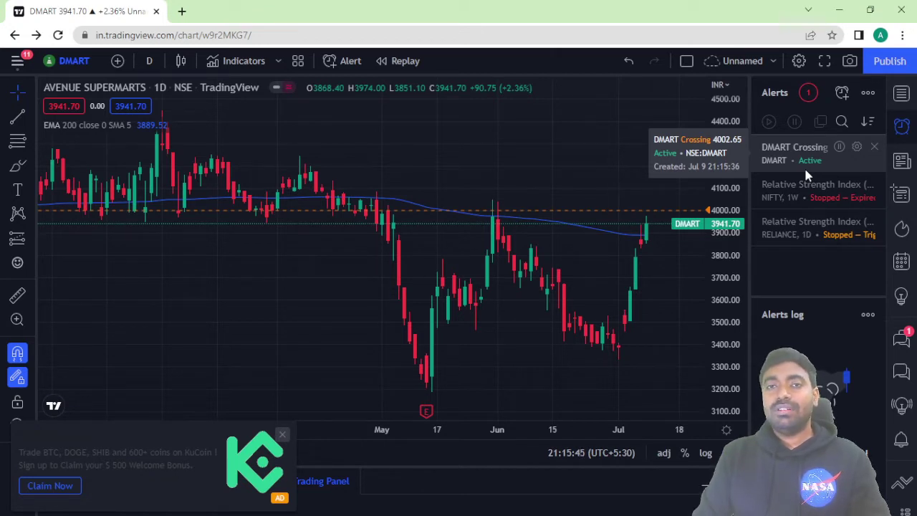
click(874, 147)
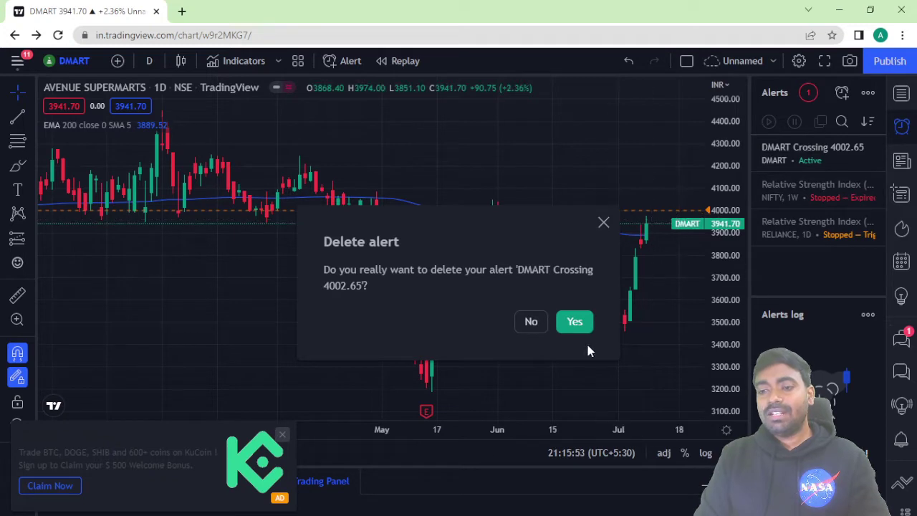
click(578, 324)
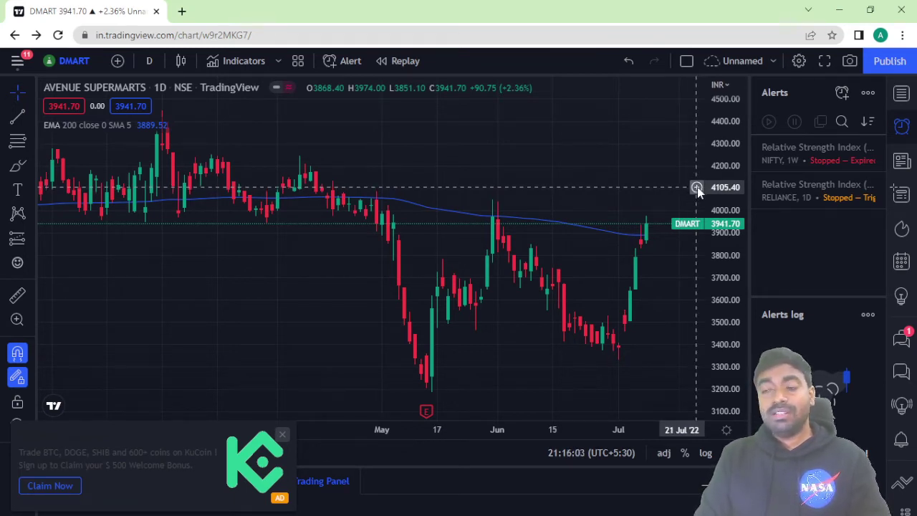
Step: Create a DMART price alert at the 4105.40 level from the chart's price scale, and delete it
click(697, 188)
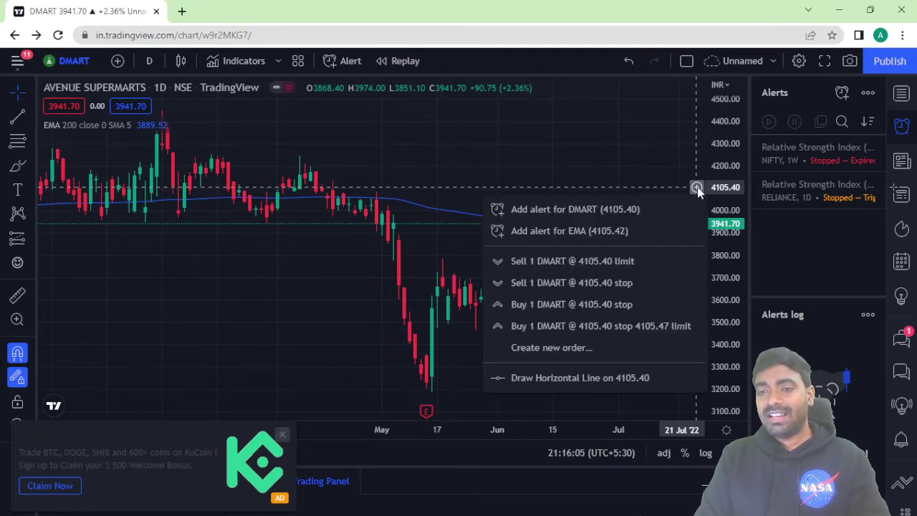
click(510, 212)
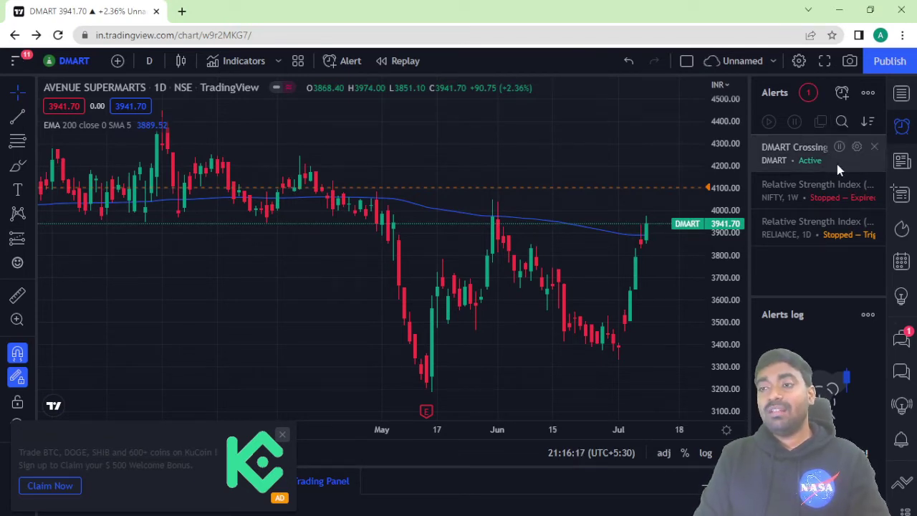
click(874, 147)
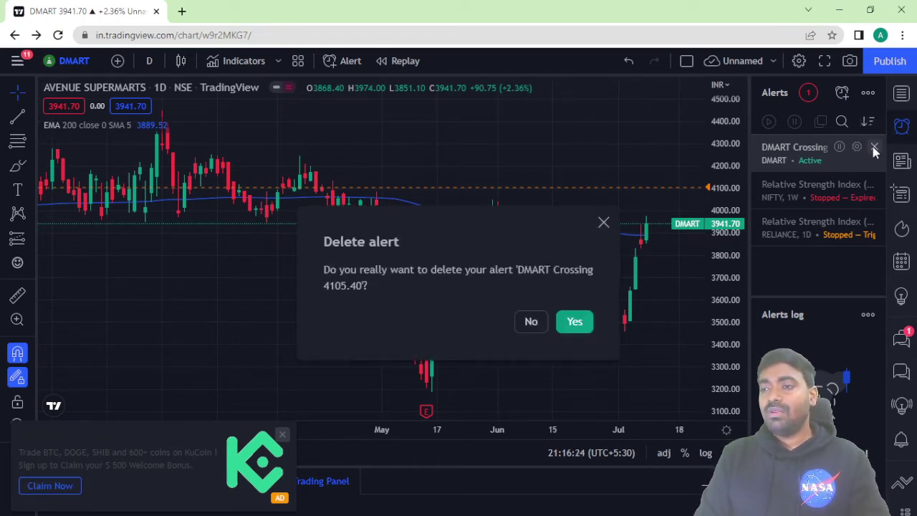
click(578, 321)
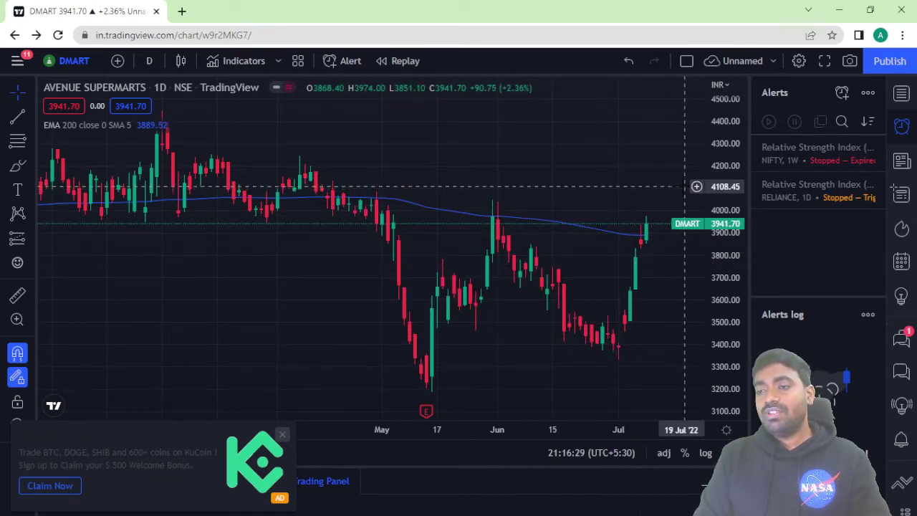
Step: Review the full alert creation settings for DMART at 4108.45 and cancel without creating the alert
right_click(684, 191)
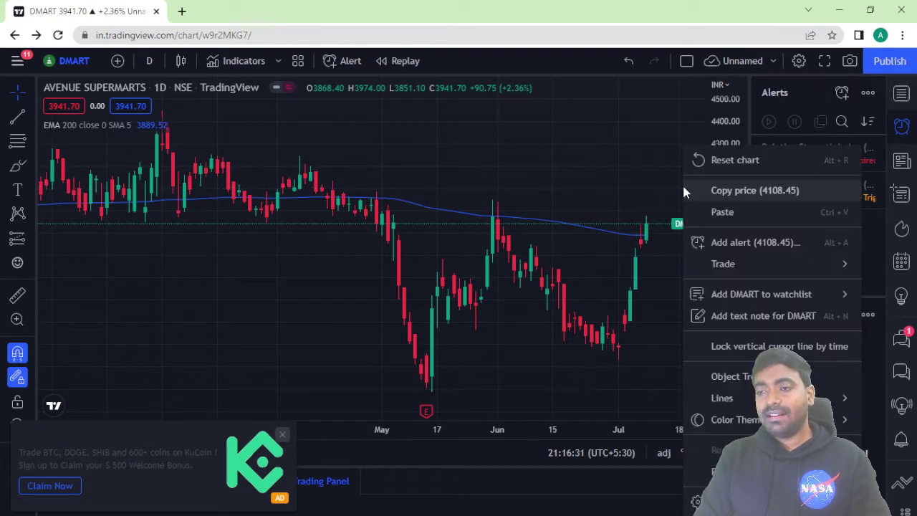
click(725, 247)
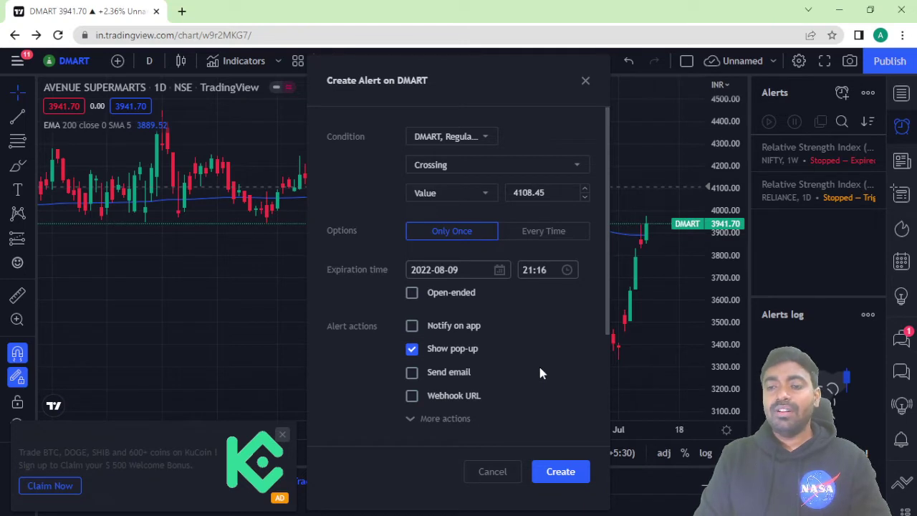
click(493, 473)
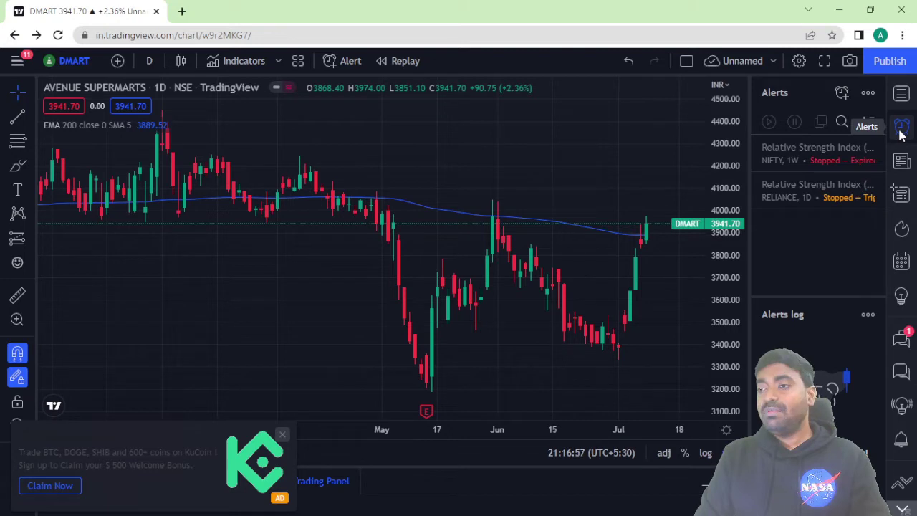
Step: Show the news headlines for DMART
click(904, 167)
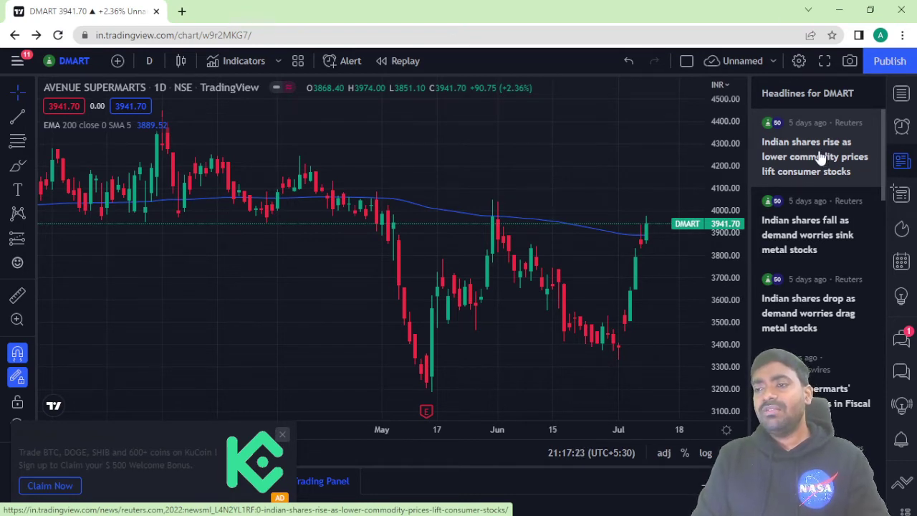
Step: Read the Reuters article "Indian shares fall as demand worries sink metal stocks" and return to the DMART chart
click(823, 247)
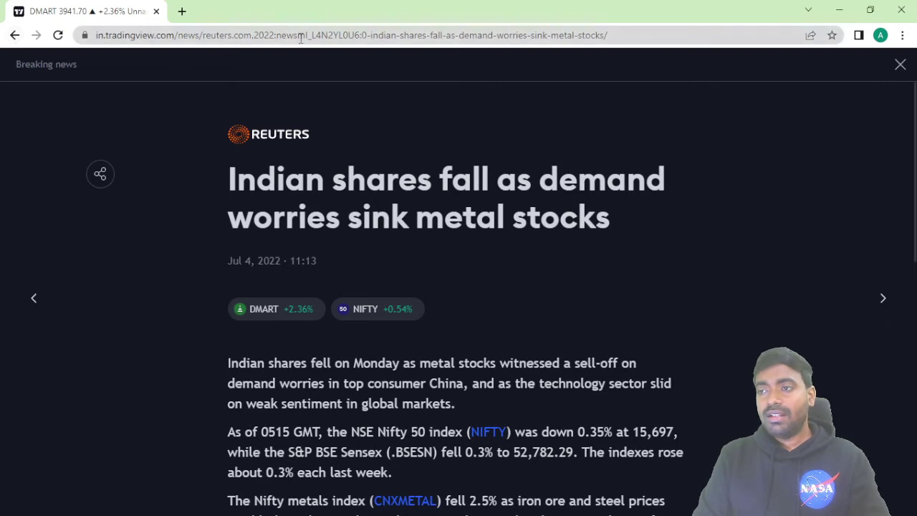
click(901, 65)
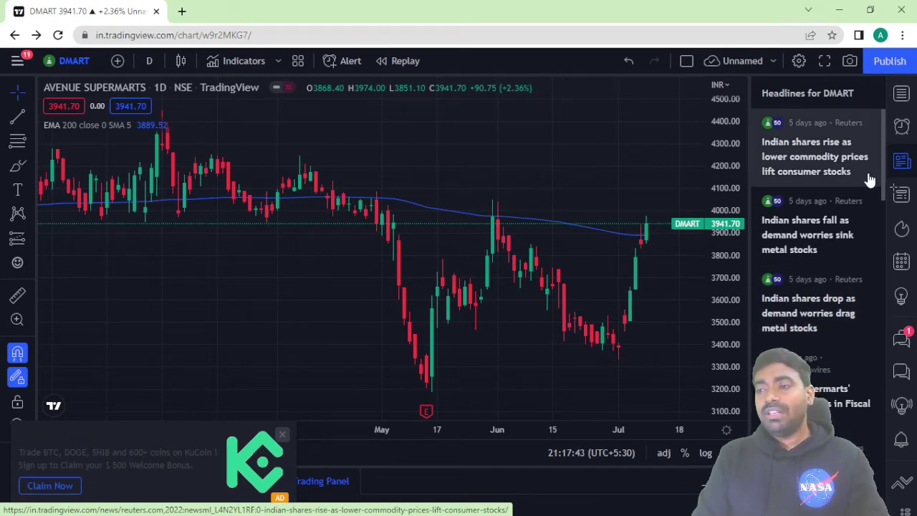
Step: Review DMART's price and EMA values in the Data Window, and show the BSE hotlists
click(901, 201)
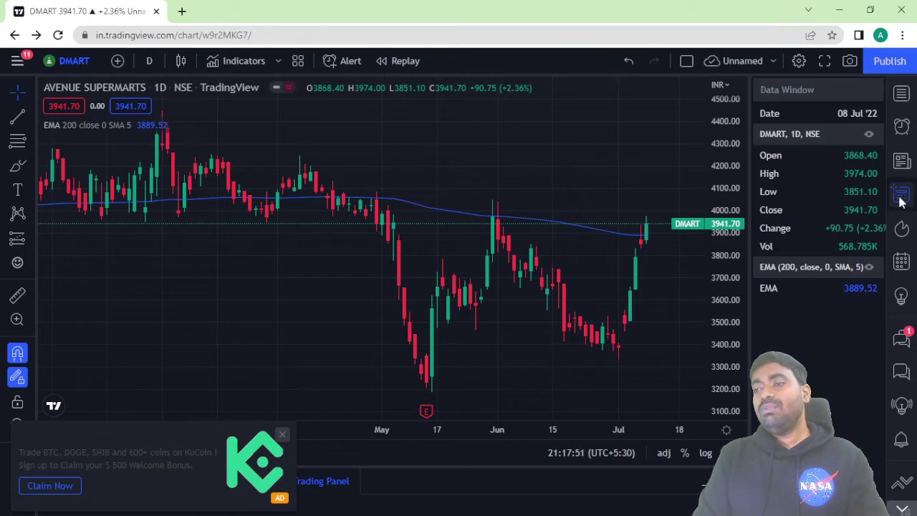
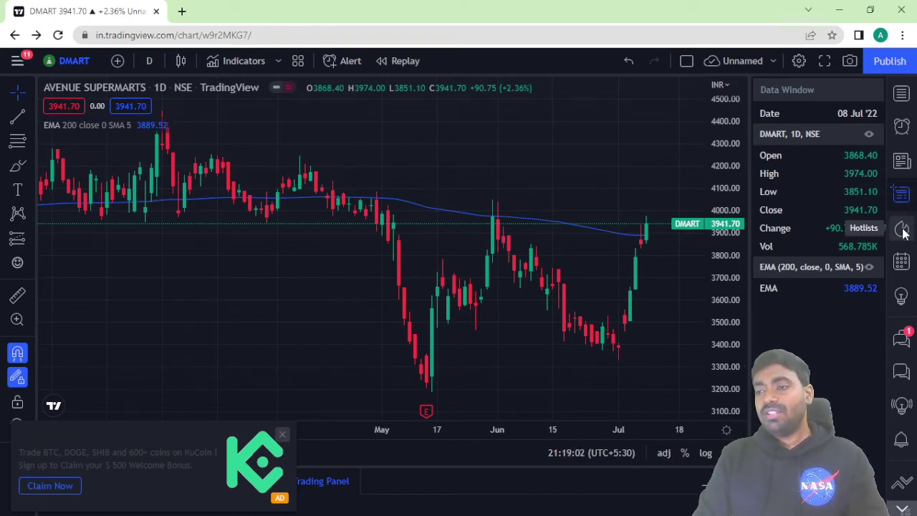
click(901, 230)
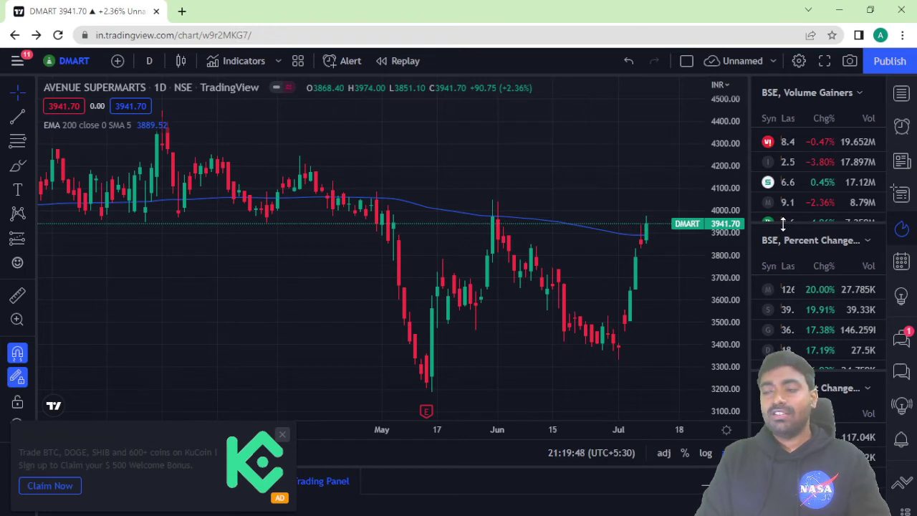
Step: Show the economic and earnings calendars, and check the list of own published ideas
click(902, 263)
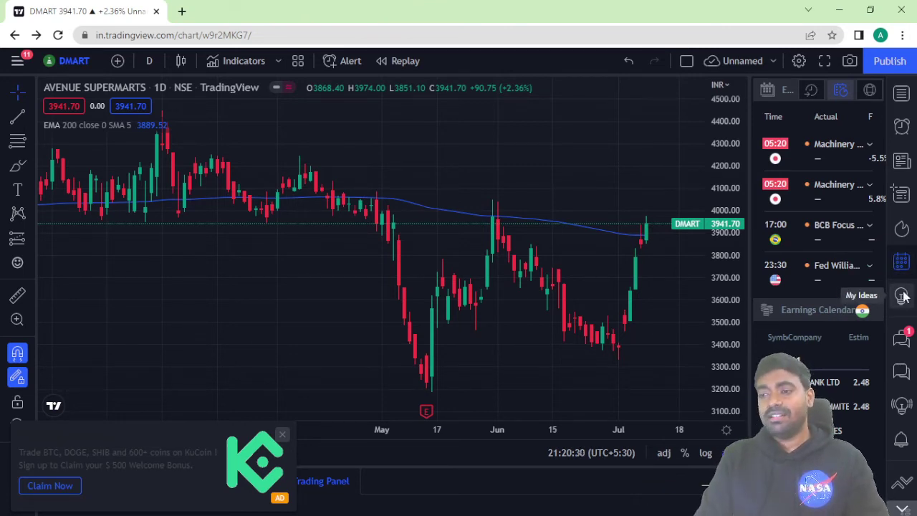
click(902, 295)
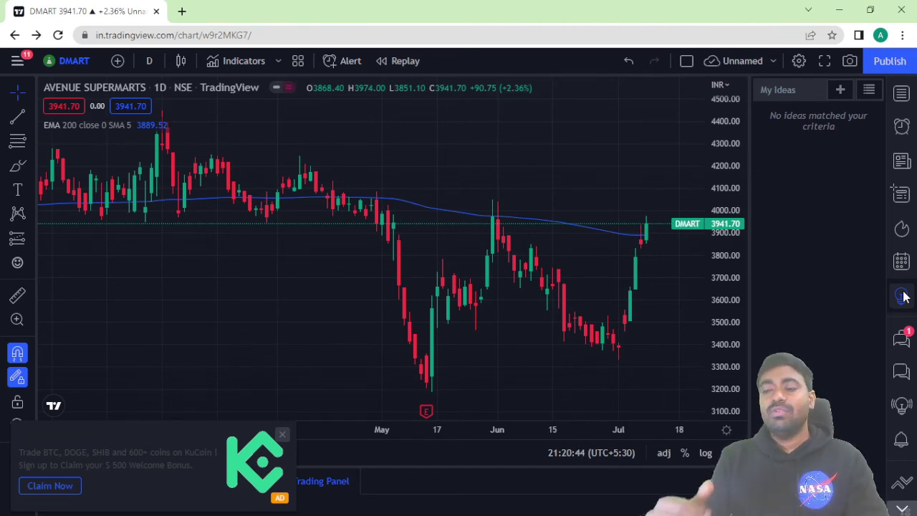
Step: Show the public chat rooms with the Forex discussion, and check the recent private chats
click(901, 342)
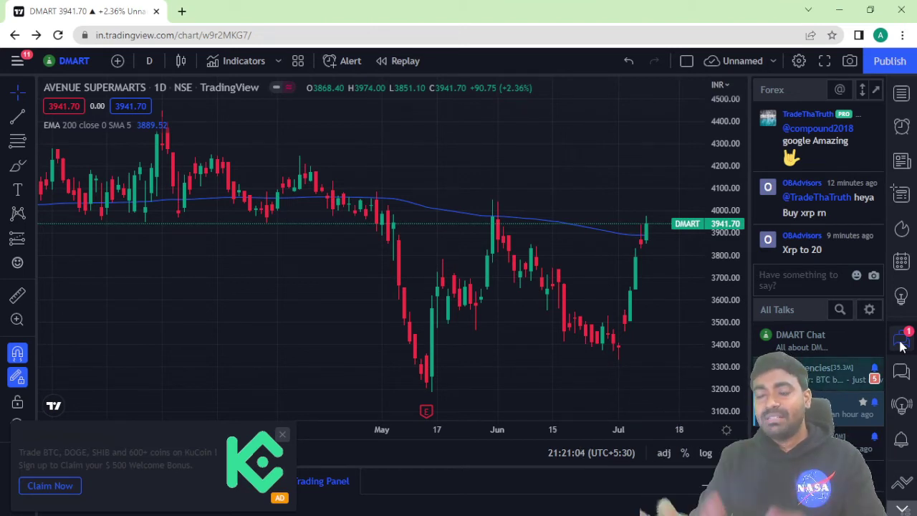
click(901, 374)
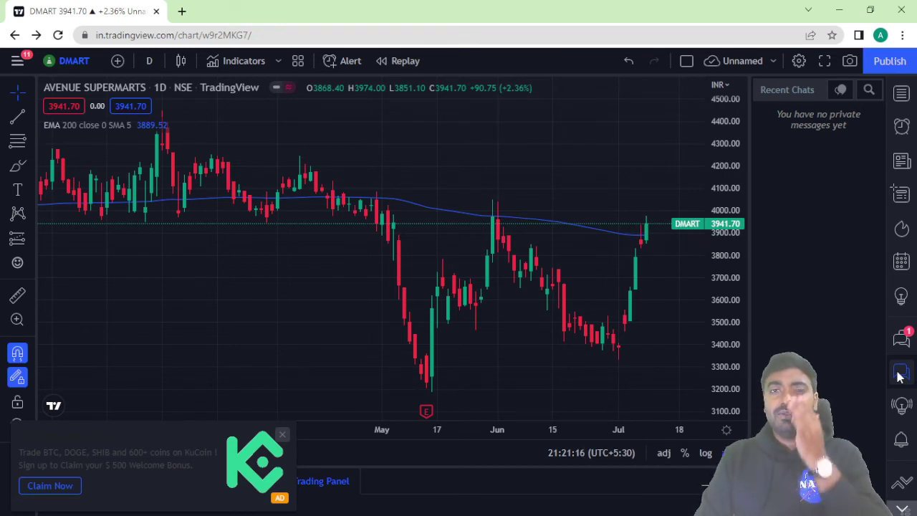
Step: Browse the Ideas Stream of published trade ideas, and check the notifications list
click(898, 408)
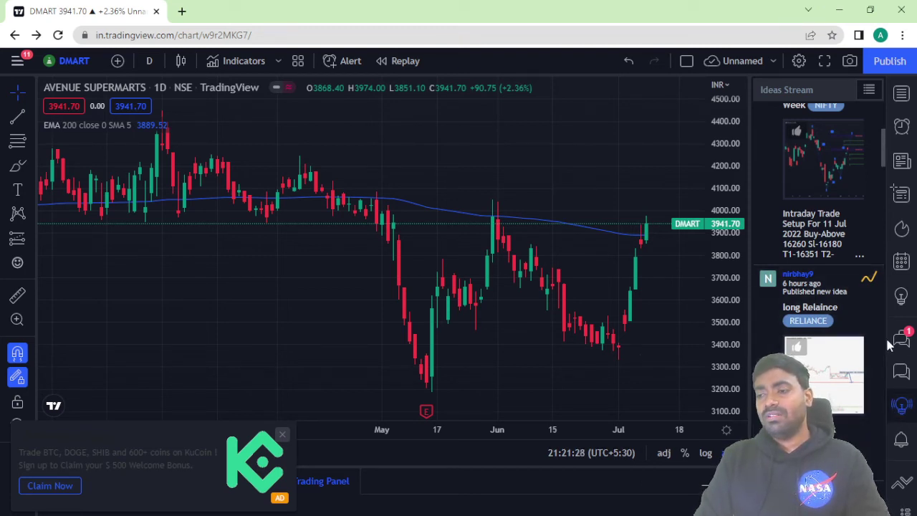
click(900, 442)
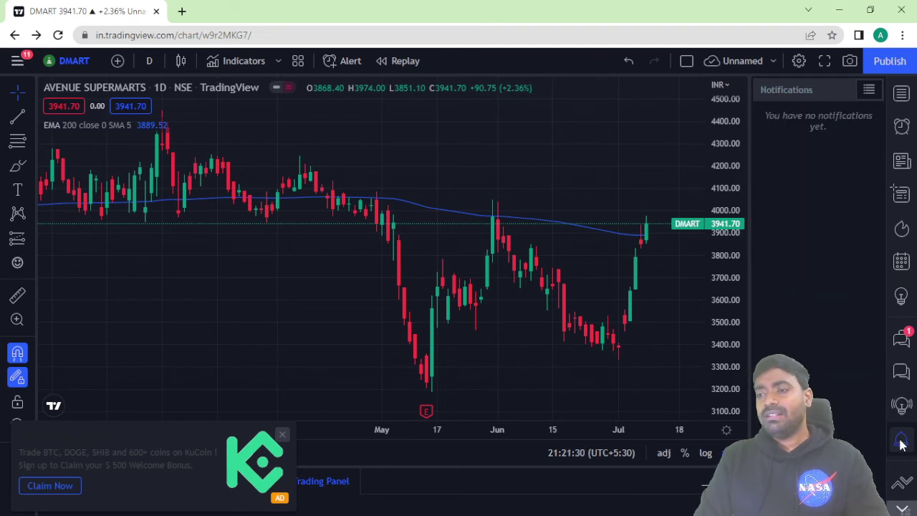
click(905, 508)
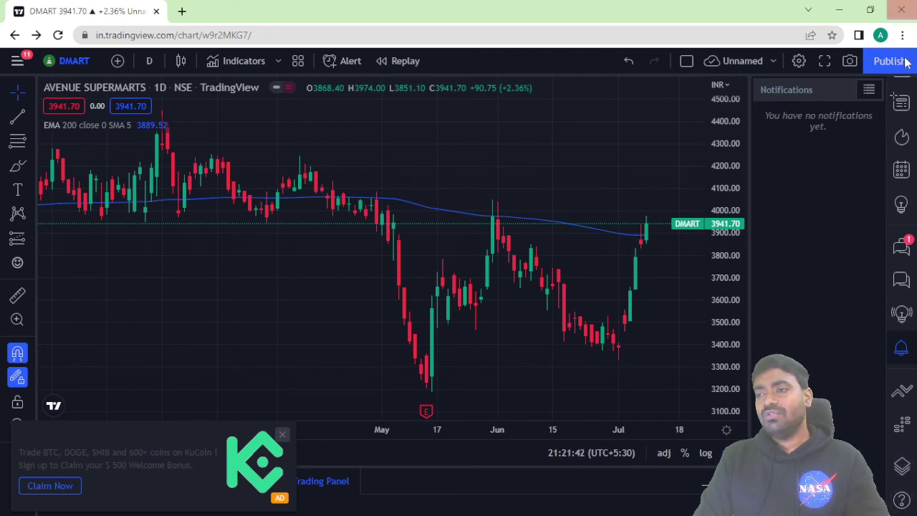
click(904, 87)
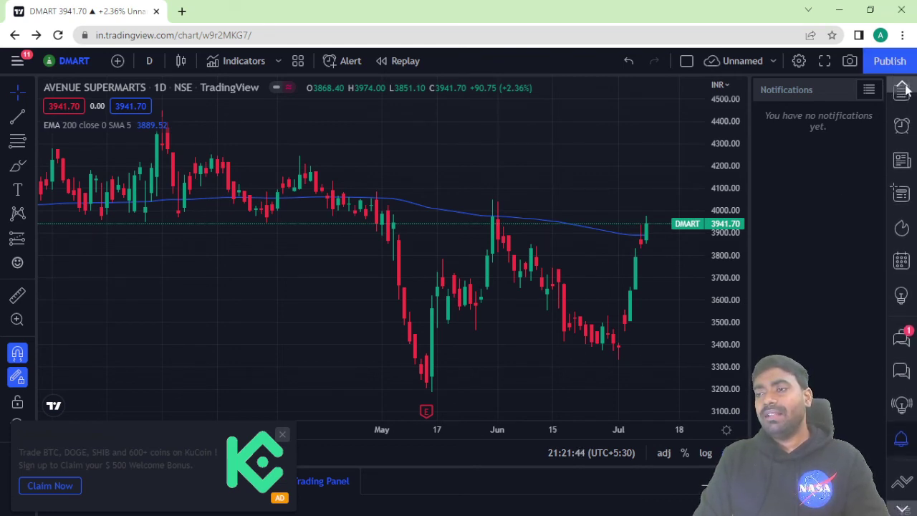